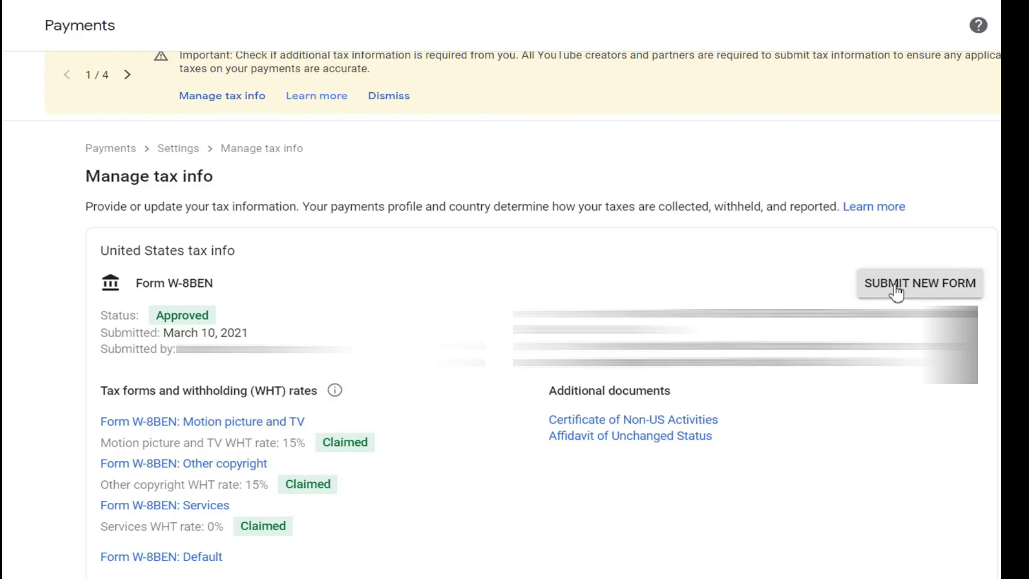
Step: Start a new United States tax form submission and set the account type to Individual
click(894, 289)
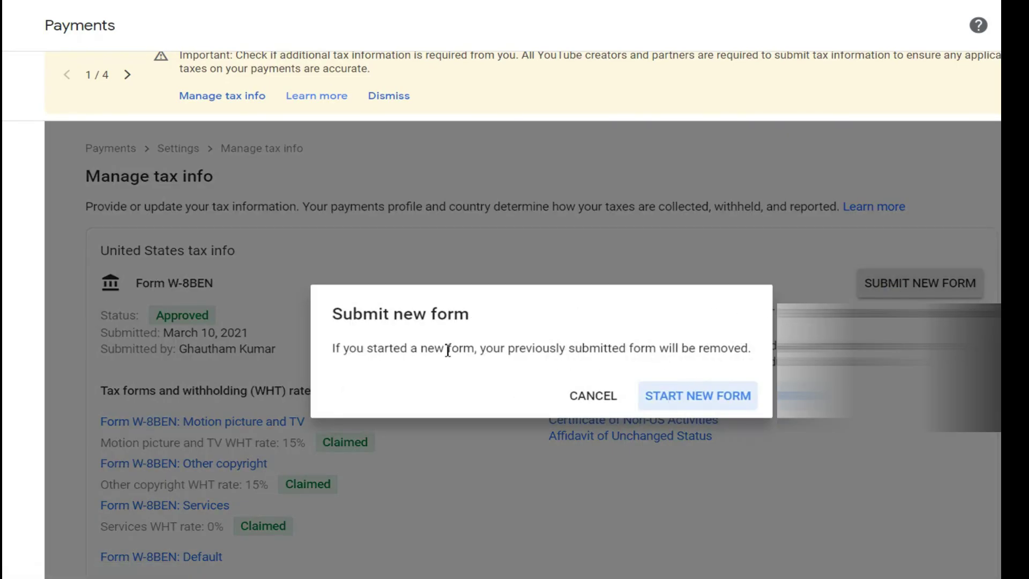
click(731, 396)
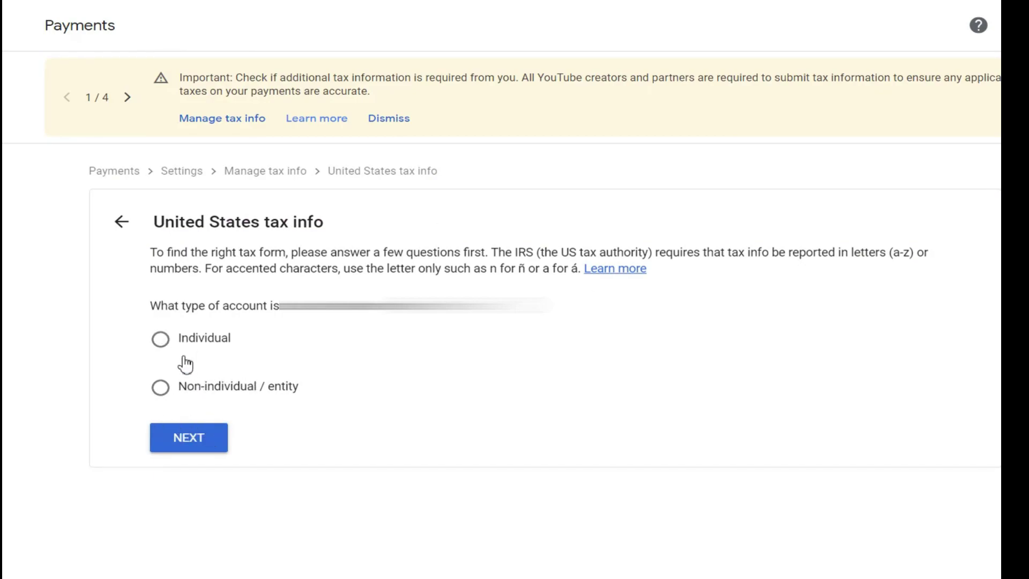
click(161, 342)
click(200, 438)
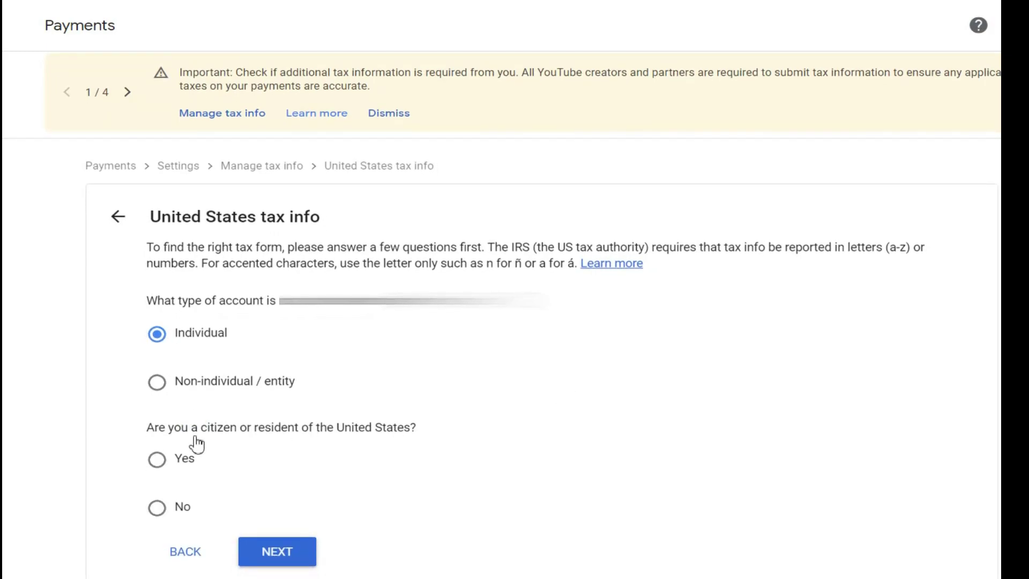
Step: Answer No to US citizenship or residency and proceed with the W-8BEN tax form type
click(157, 508)
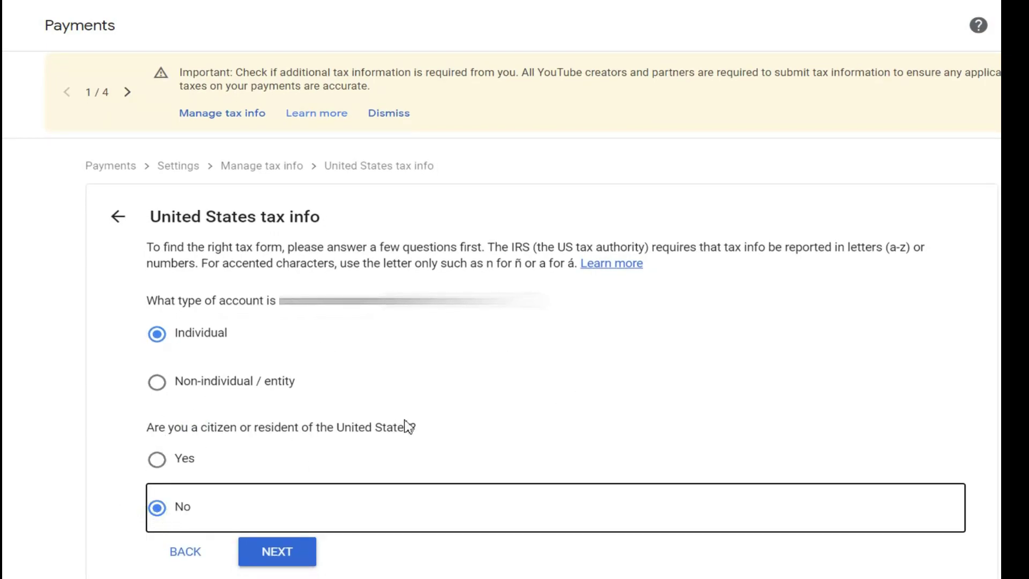
click(286, 552)
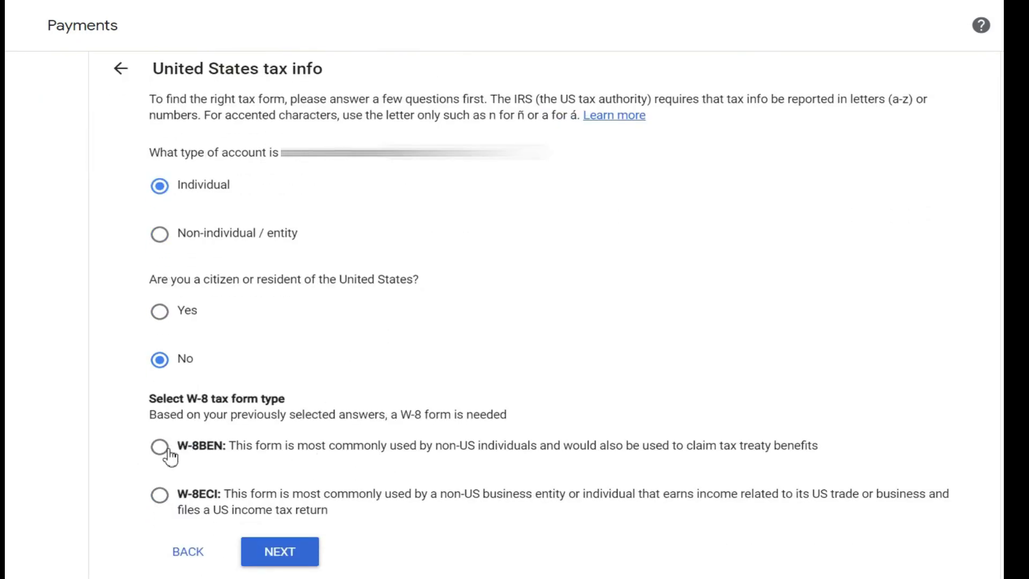
click(160, 449)
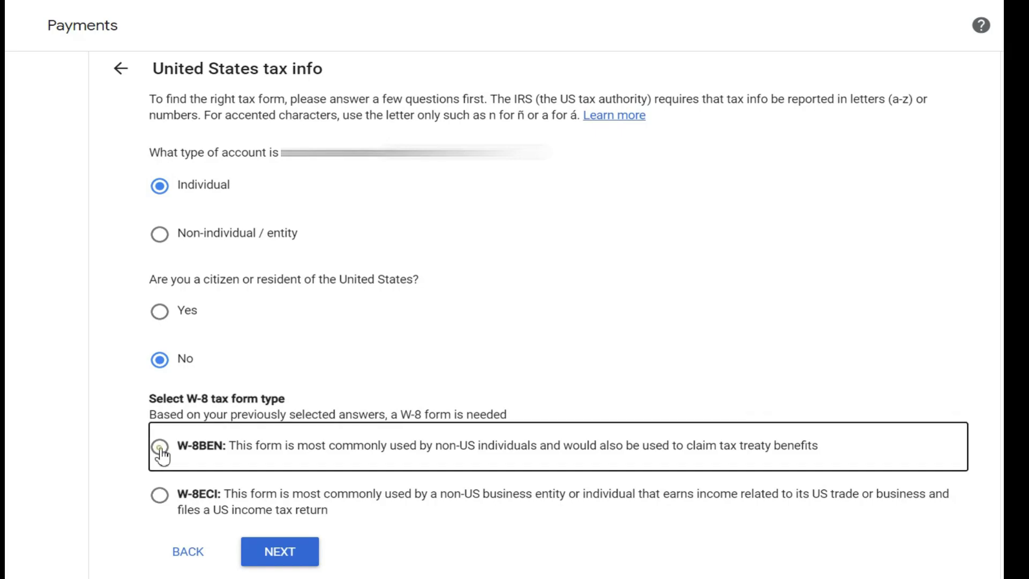
click(336, 557)
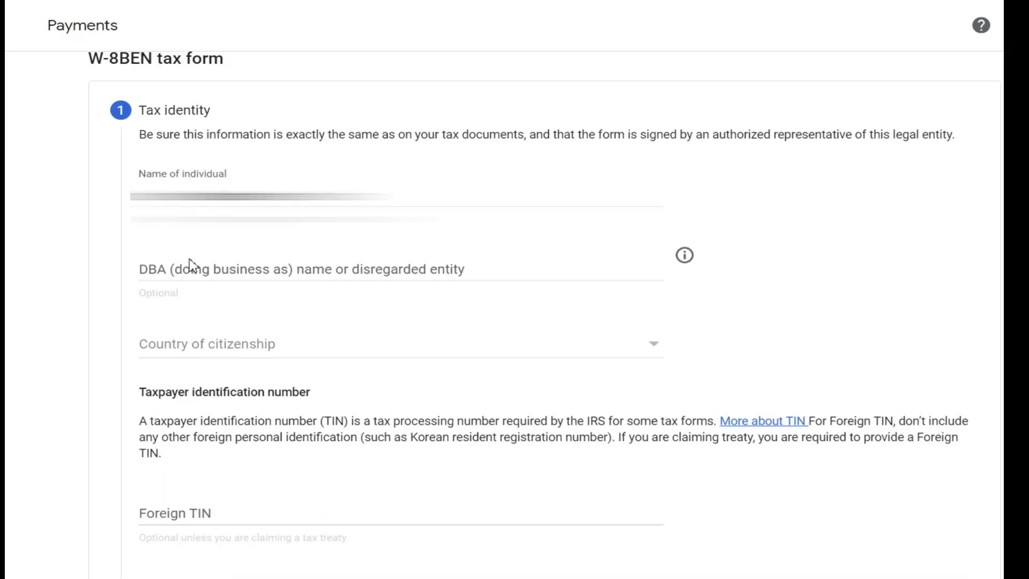
Step: Set the country of citizenship to India in the Tax identity section
click(228, 350)
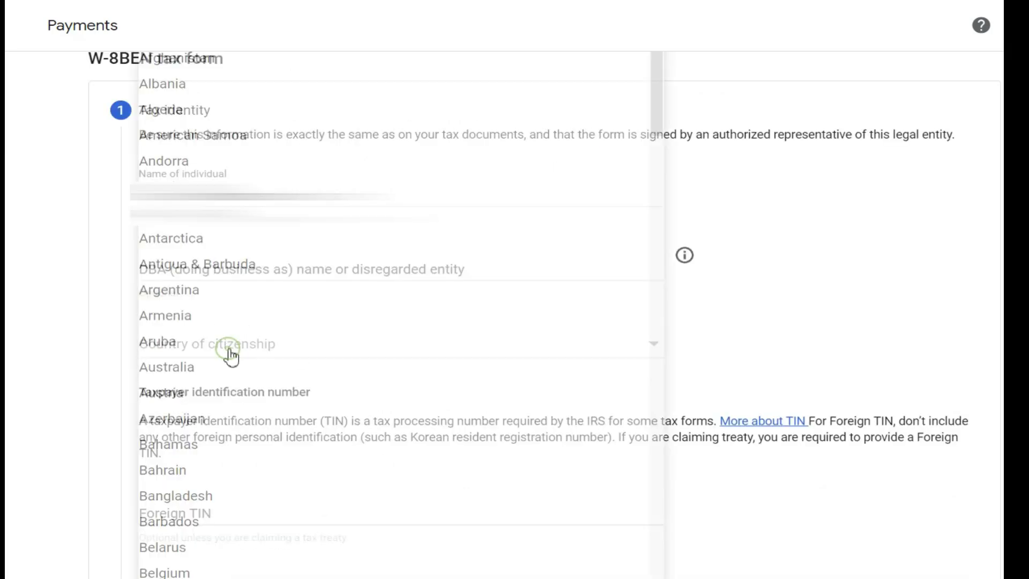
scroll(230, 354, down, 5)
scroll(196, 453, down, 11)
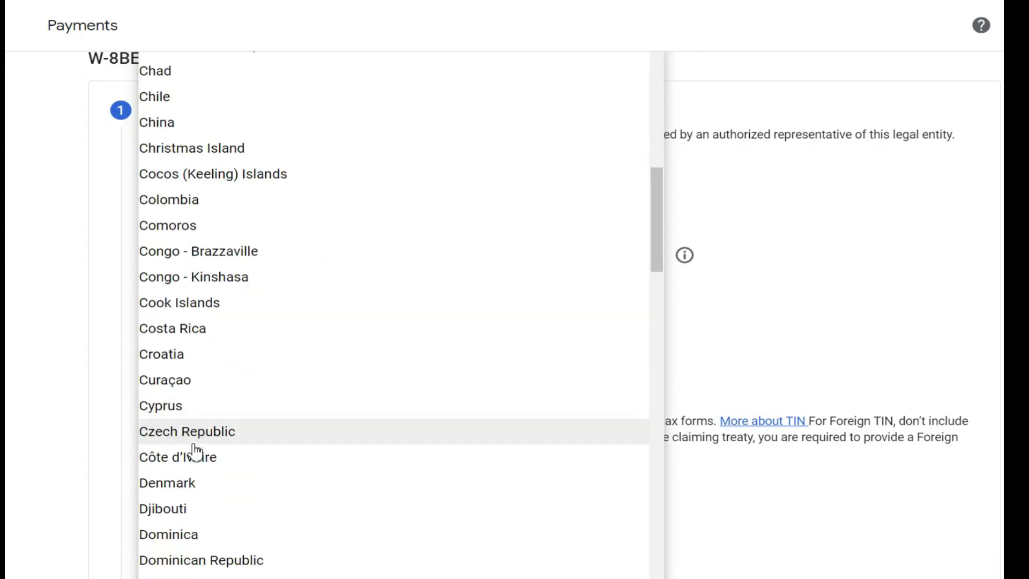
scroll(195, 443, up, 4)
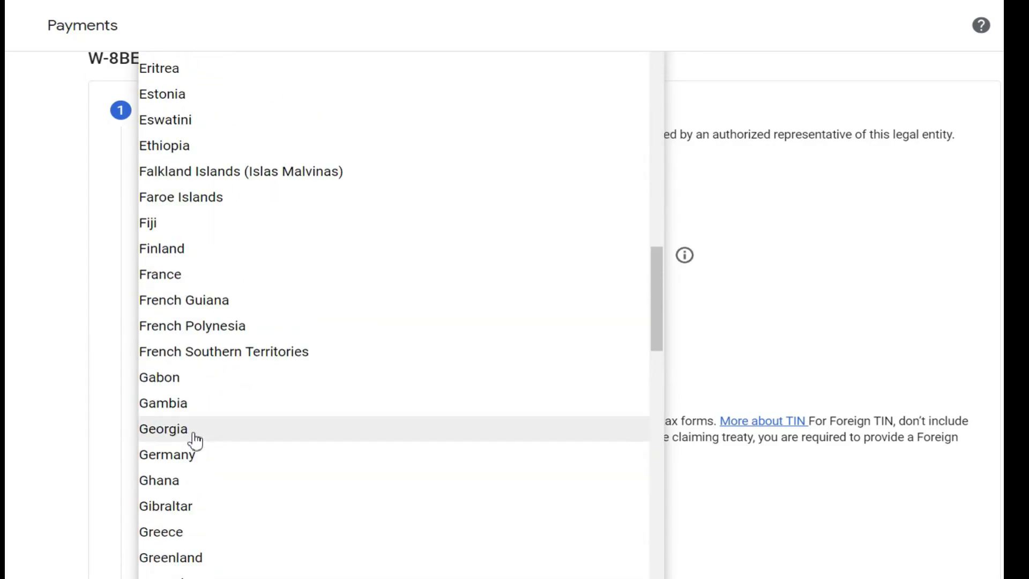
scroll(193, 453, down, 7)
click(178, 515)
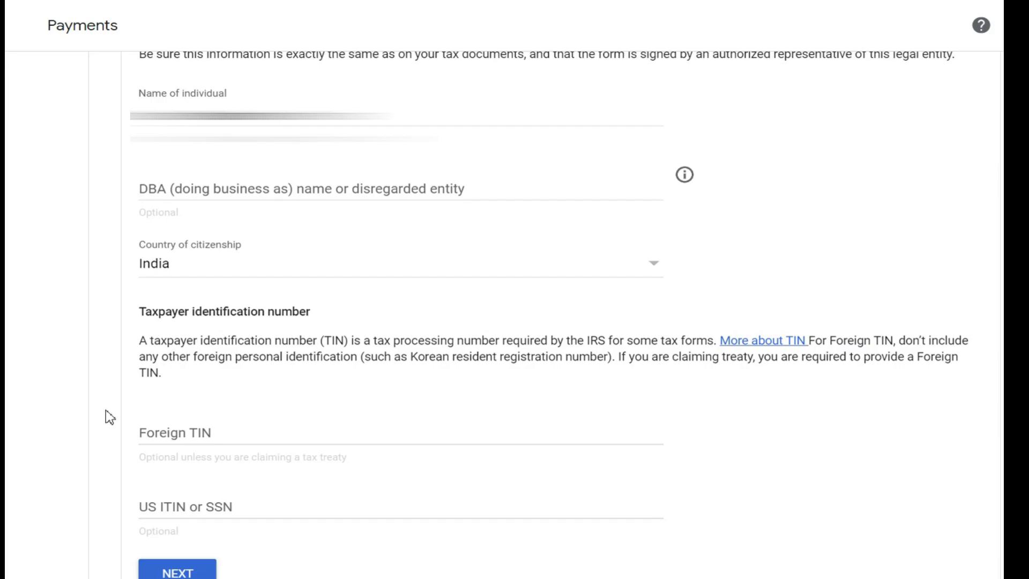
Step: Enter the individual's foreign taxpayer identification number and continue to the Address section
scroll(144, 339, down, 4)
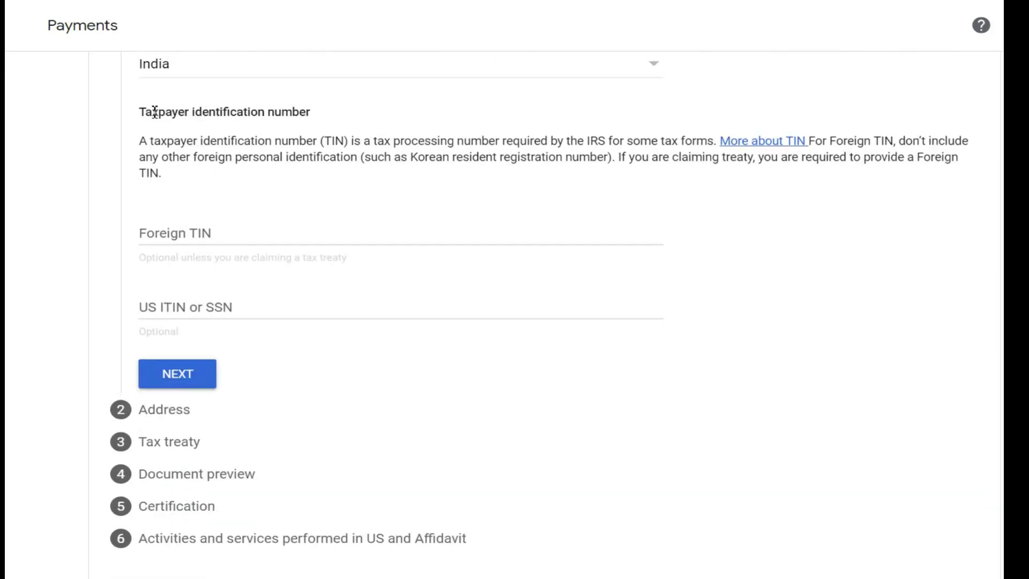
drag(148, 111, 321, 115)
click(274, 138)
click(217, 230)
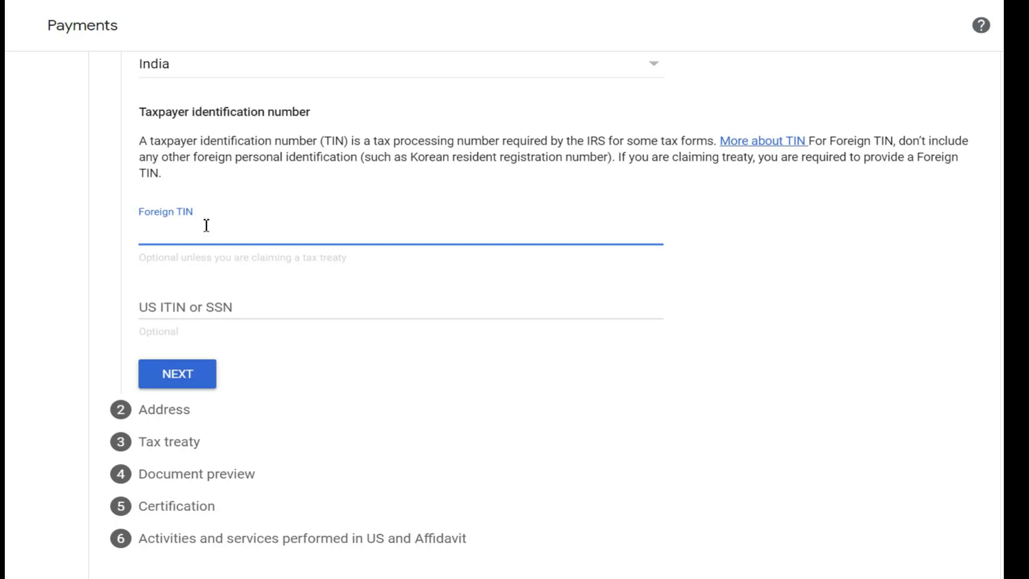
key(Caps_Lock)
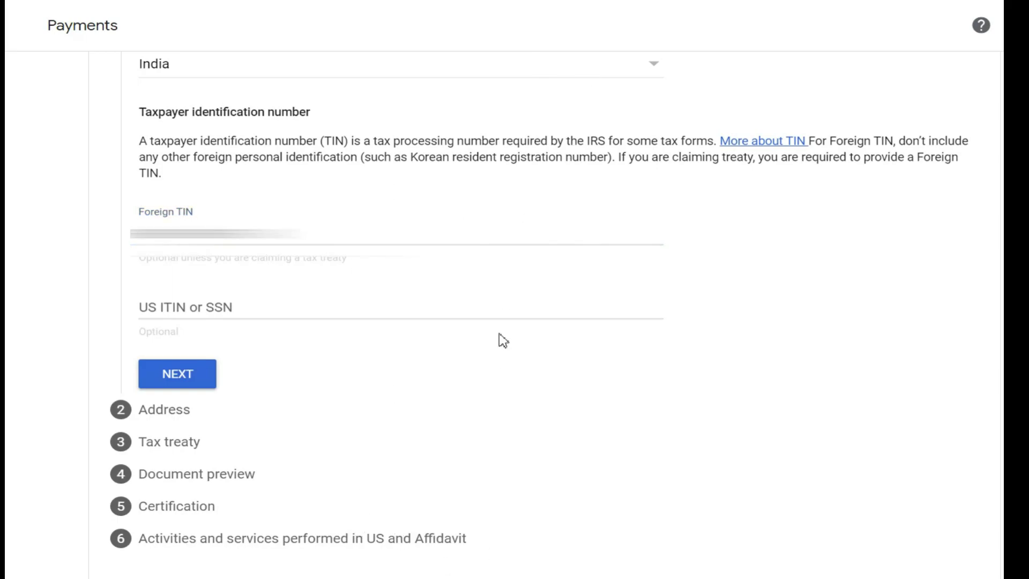
click(209, 382)
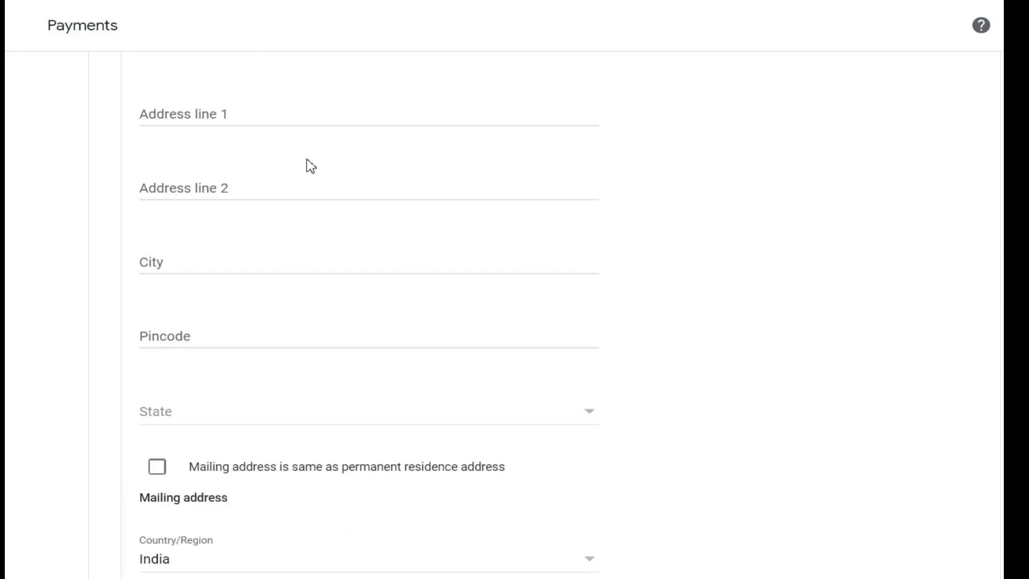
Step: Fill in the permanent residence and mailing addresses and continue to the Tax treaty section
scroll(284, 214, up, 3)
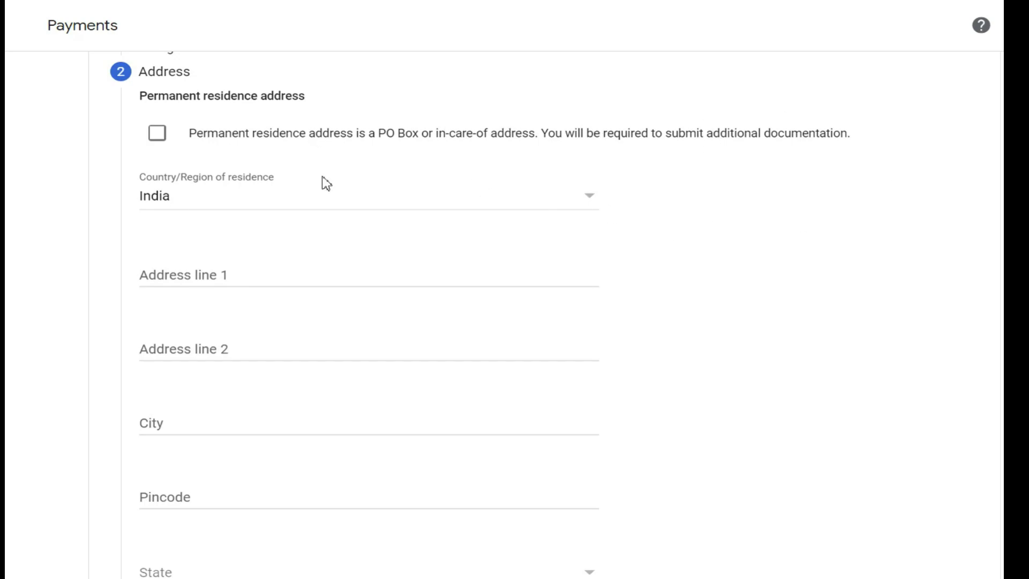
scroll(197, 314, down, 2)
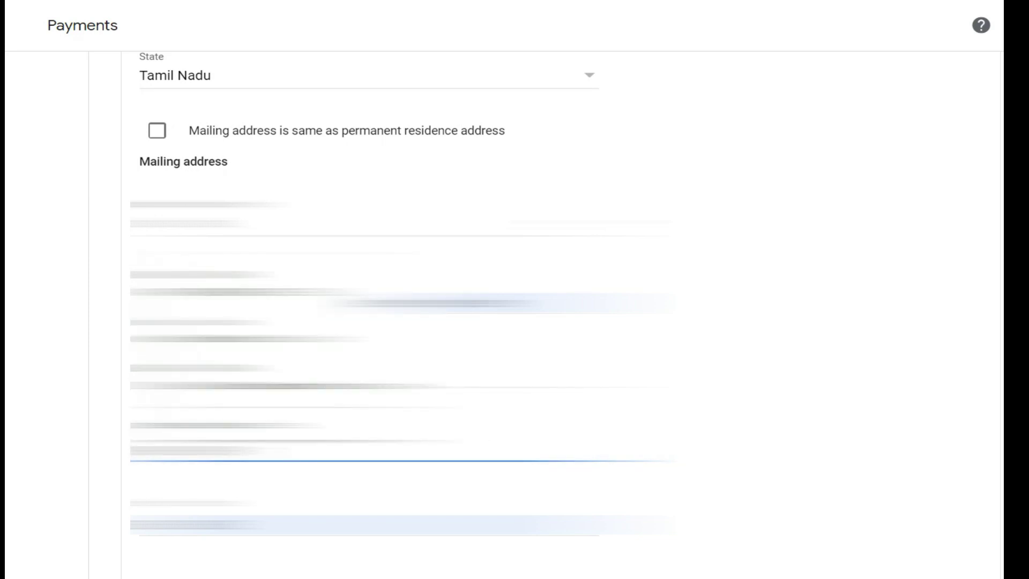
click(815, 395)
scroll(815, 395, down, 3)
click(295, 416)
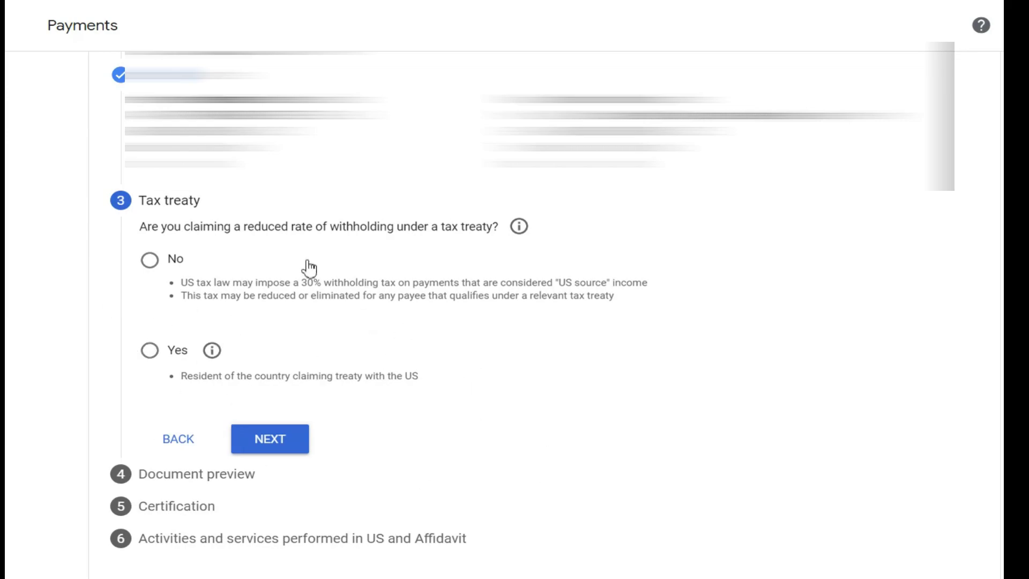
Step: Claim a reduced withholding rate under a tax treaty as a resident of India
click(150, 351)
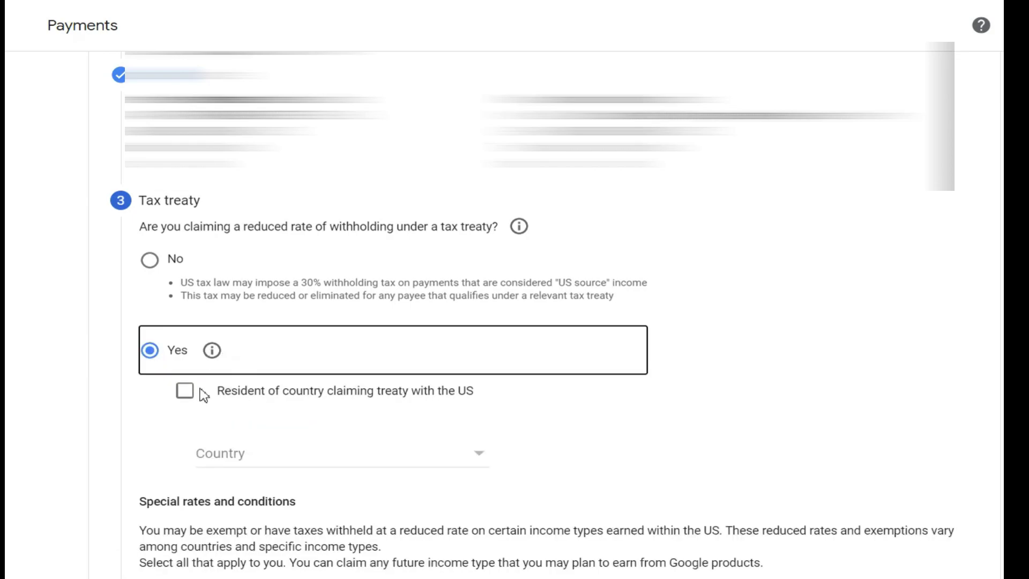
scroll(211, 386, down, 3)
click(186, 234)
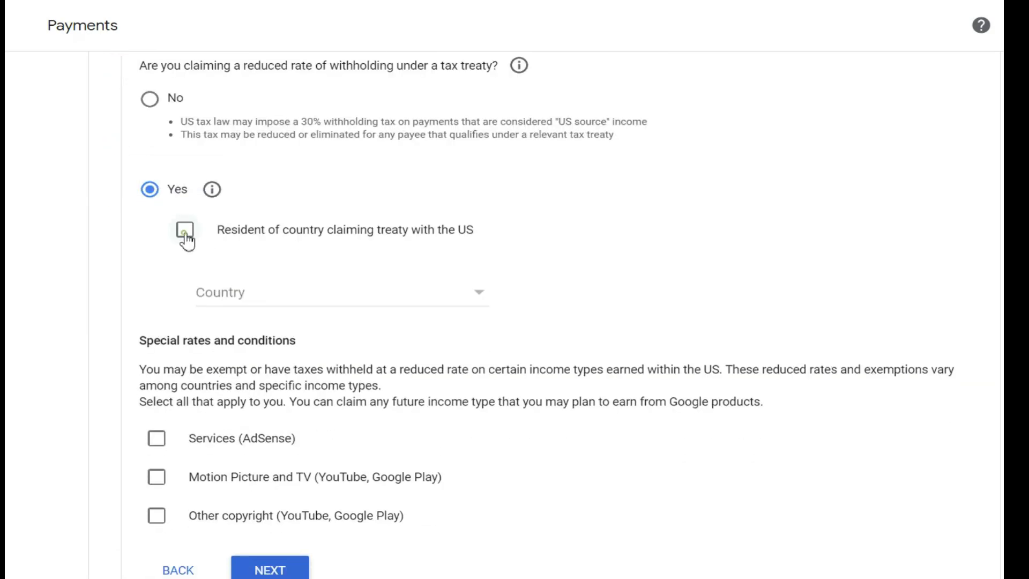
click(381, 298)
text(ger)
scroll(357, 364, down, 10)
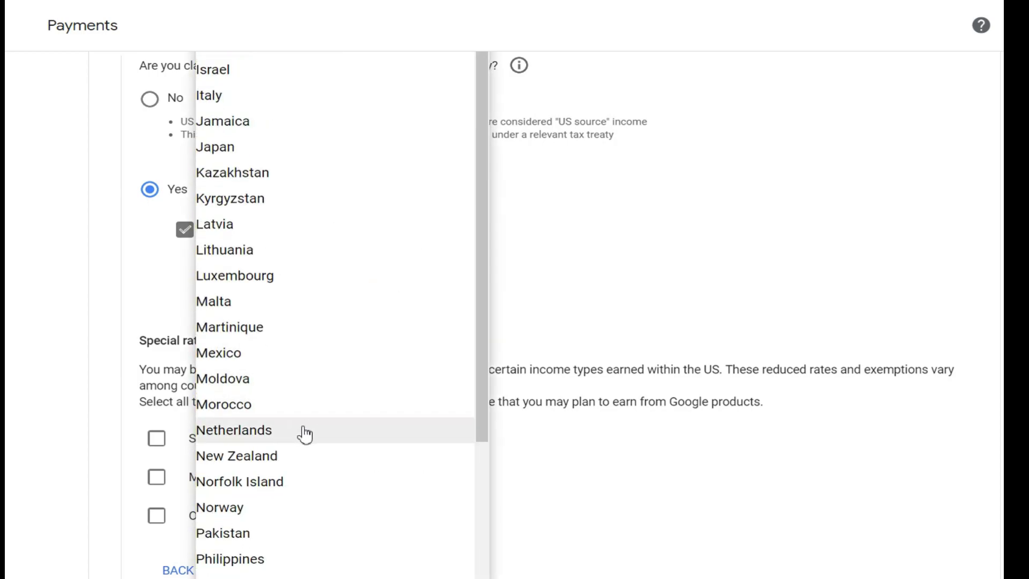
scroll(294, 406, up, 5)
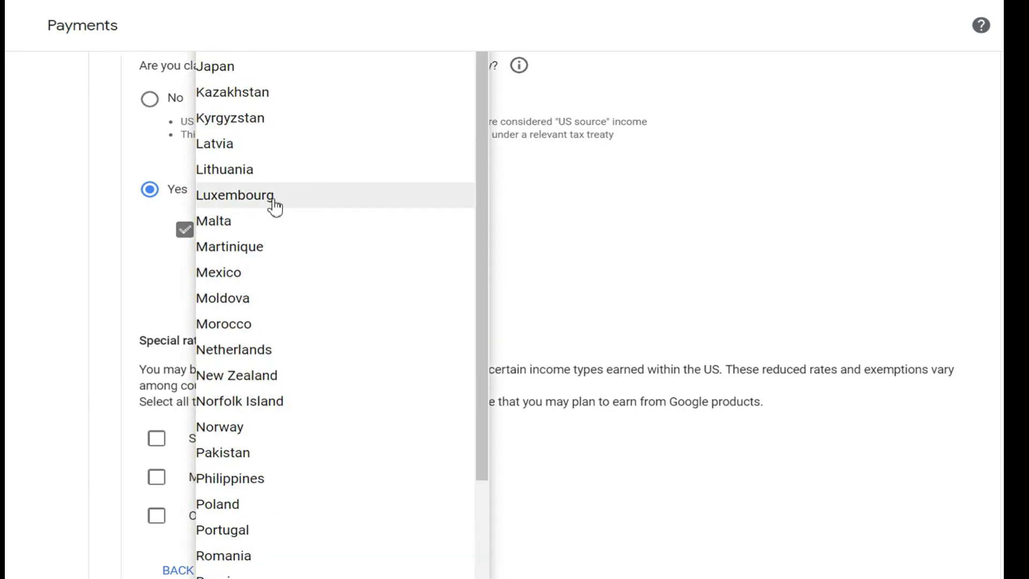
scroll(271, 264, down, 1)
scroll(273, 198, up, 5)
click(259, 161)
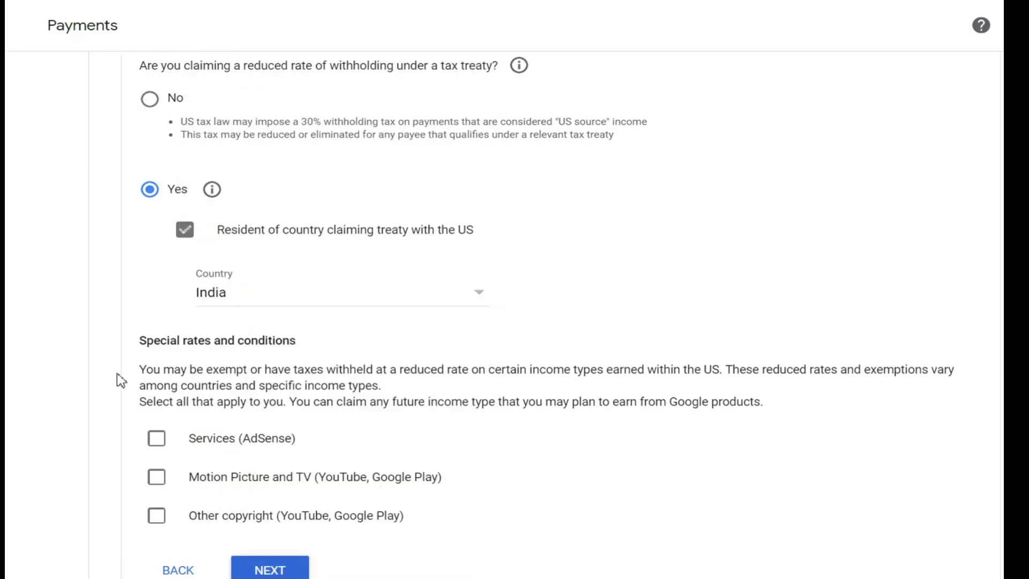
Step: Claim Services (AdSense) under Article 7 and paragraph 1 at 0% (reduced rate) and confirm the treaty terms are met
scroll(311, 216, down, 3)
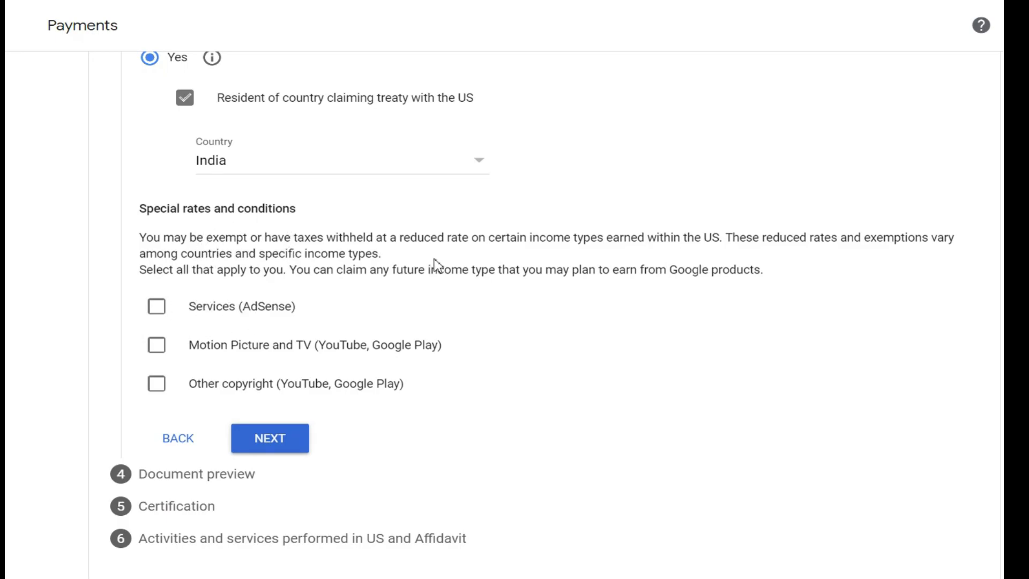
click(156, 307)
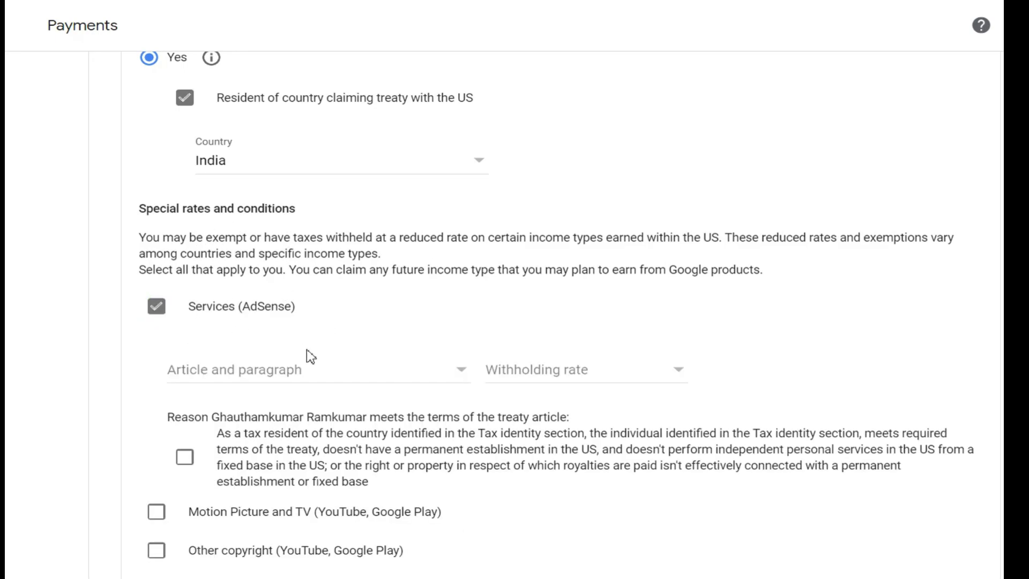
click(271, 380)
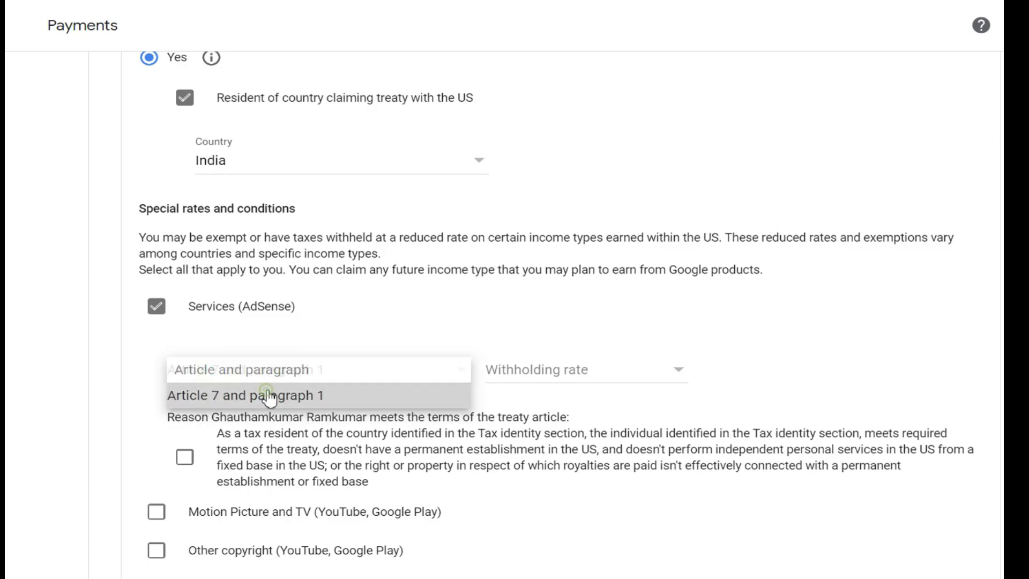
click(266, 395)
click(543, 370)
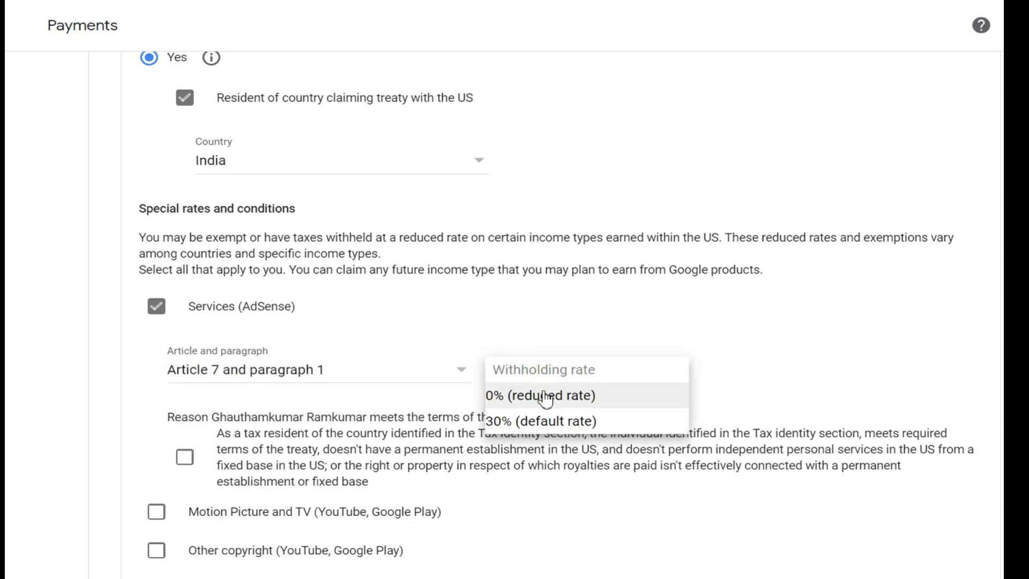
click(545, 400)
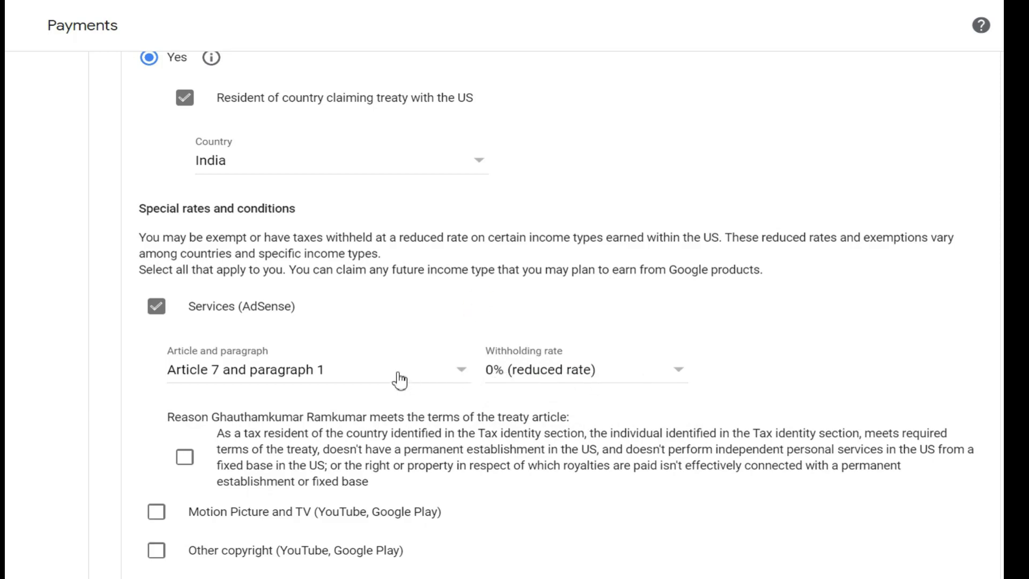
scroll(394, 378, down, 3)
click(184, 290)
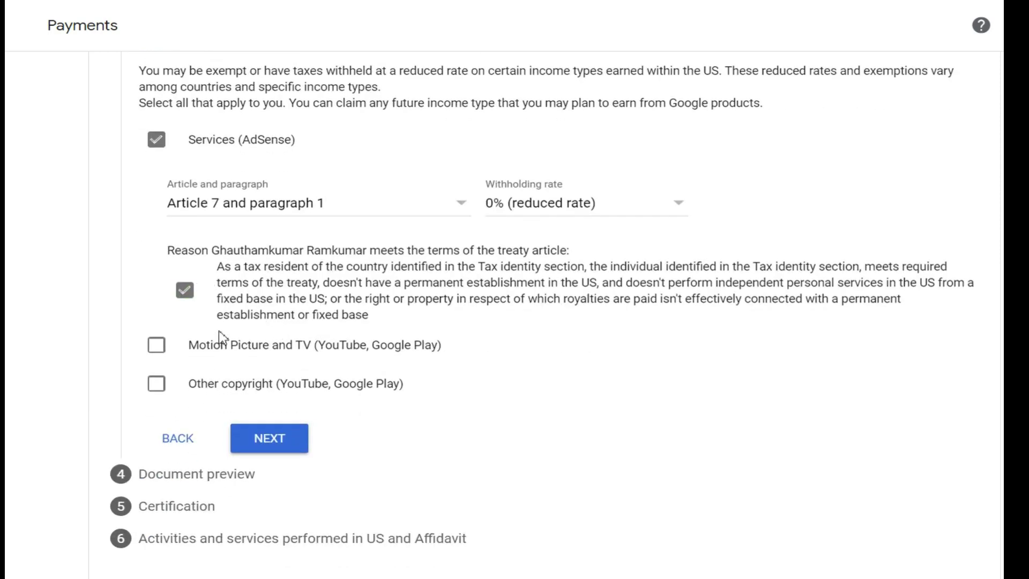
Step: Claim Motion Picture and TV under Article 12 and paragraph 2A II at 15% (reduced rate) and confirm the treaty terms are met
click(158, 351)
scroll(315, 329, down, 2)
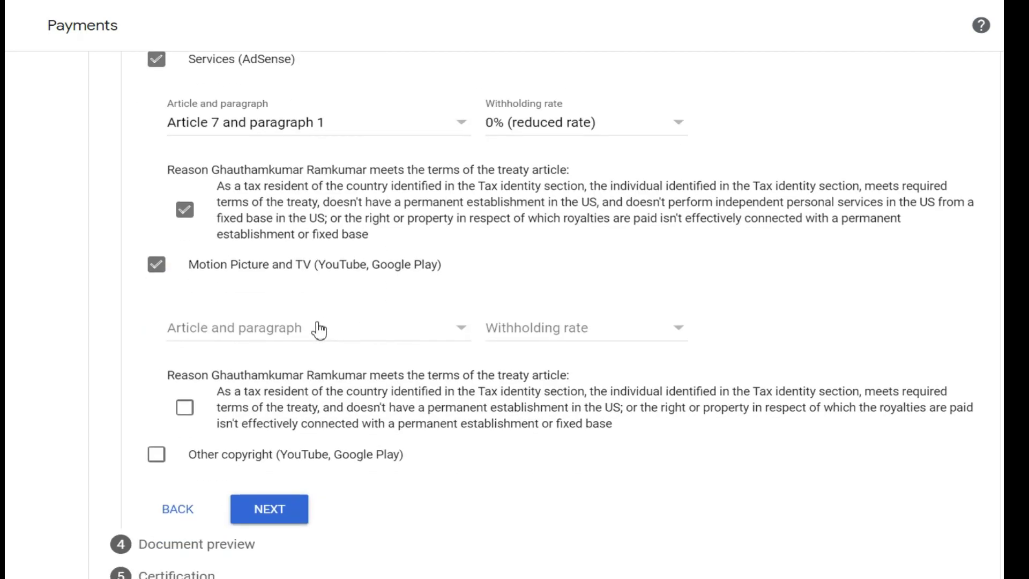
click(313, 331)
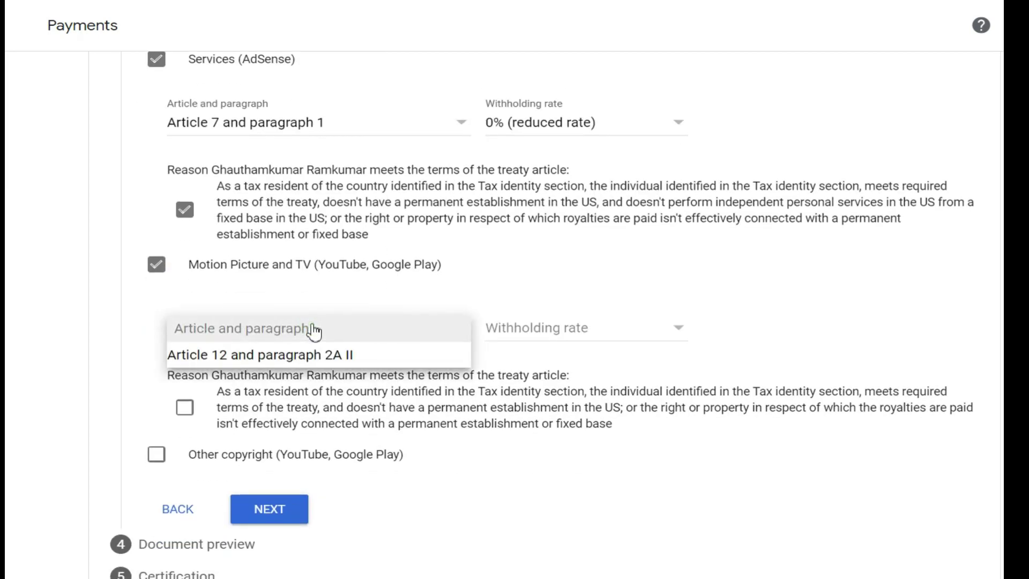
click(286, 360)
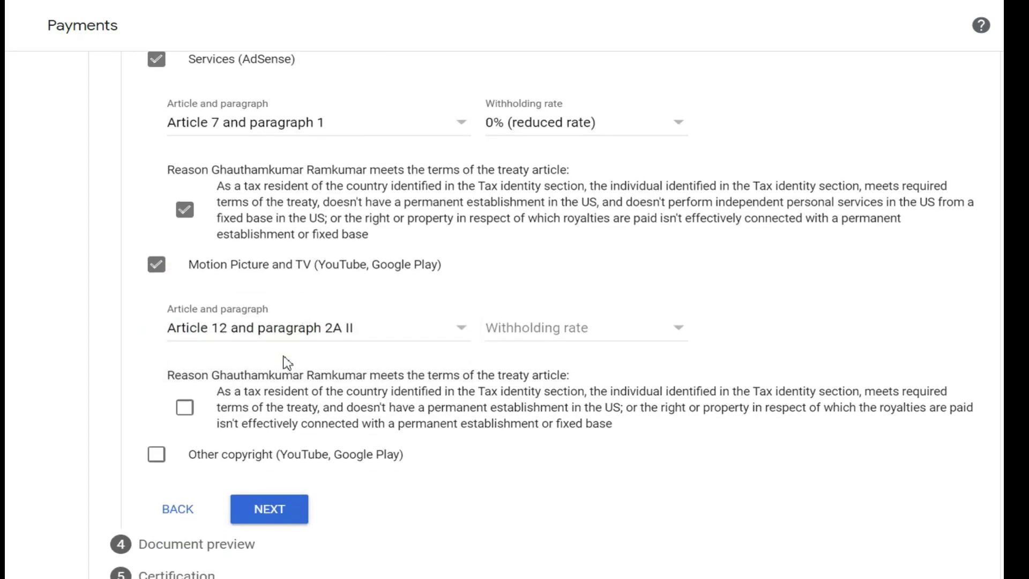
click(544, 340)
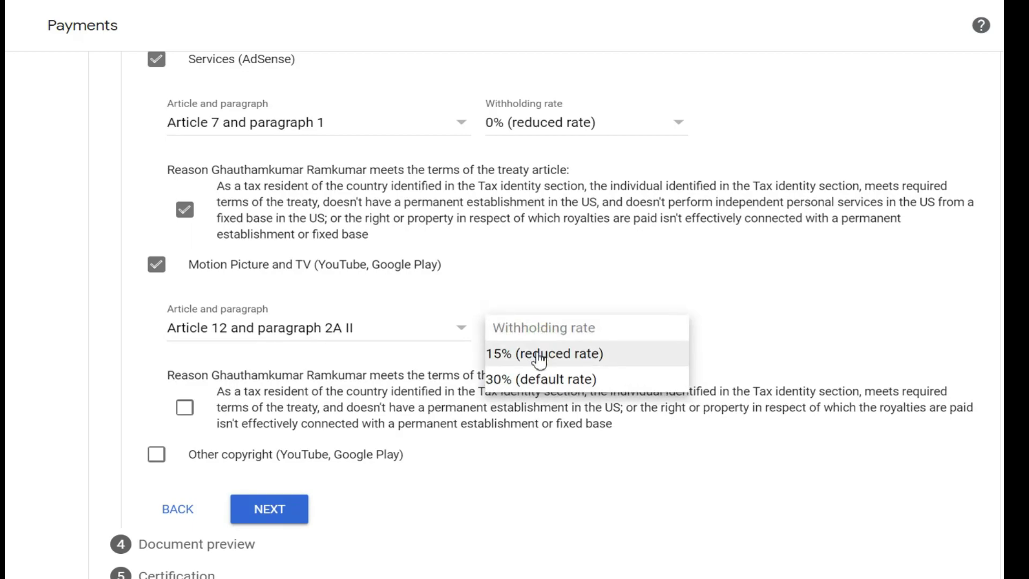
click(539, 362)
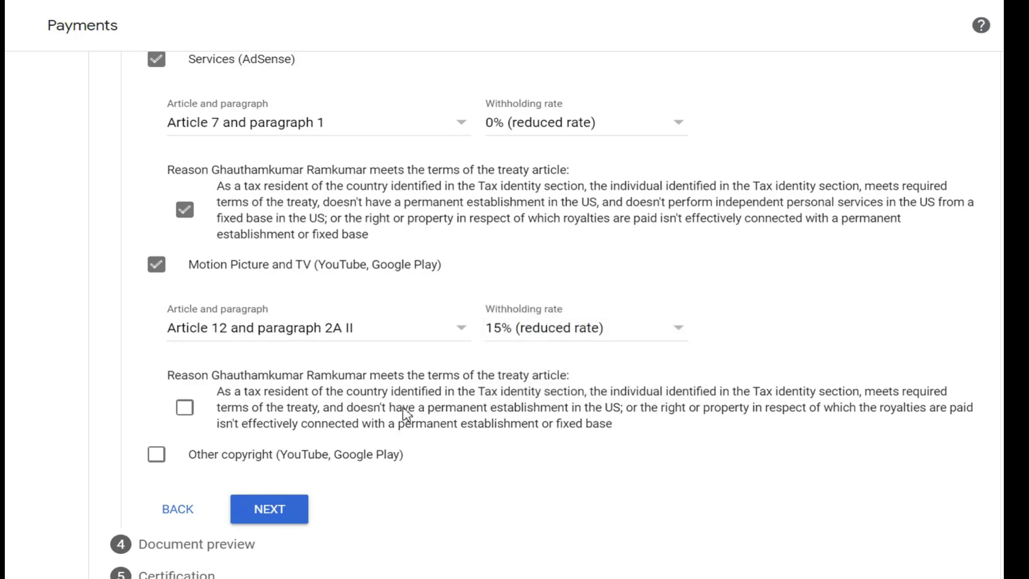
click(185, 408)
scroll(158, 388, down, 1)
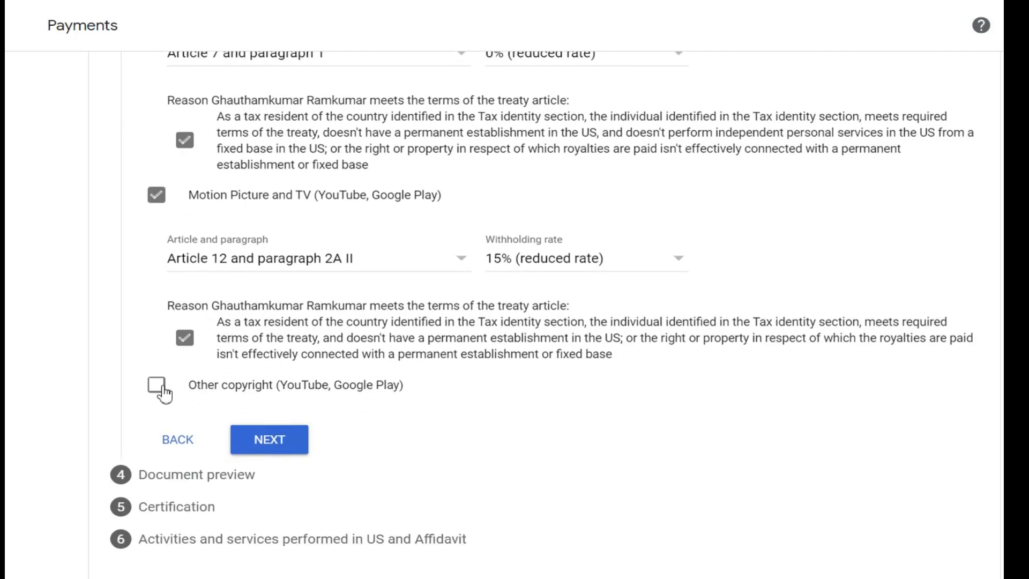
Step: Claim Other copyright under Article 12 and paragraph 2A II at 15% (reduced rate) and confirm the treaty terms are met
click(157, 386)
scroll(268, 321, down, 3)
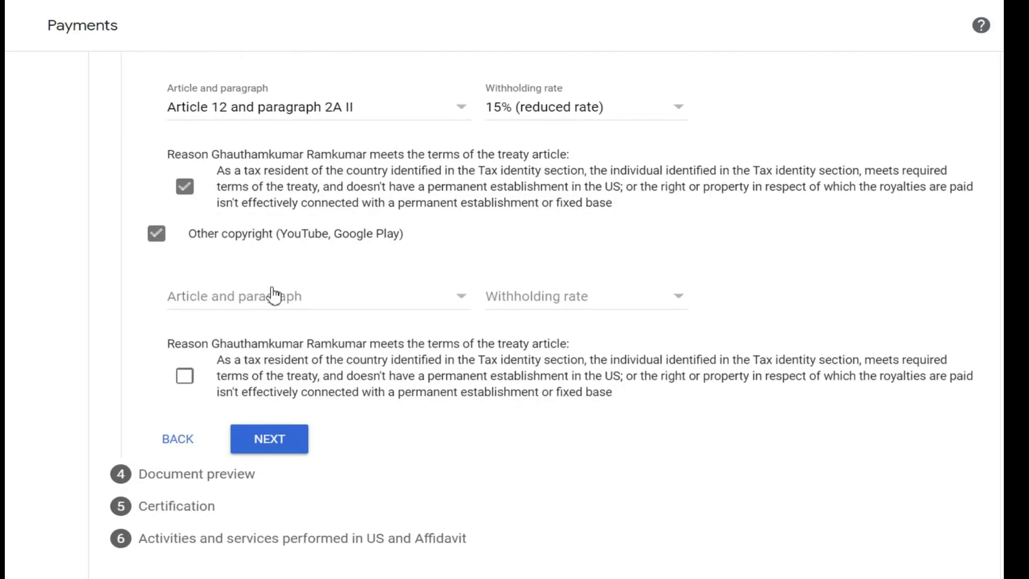
click(260, 310)
click(264, 322)
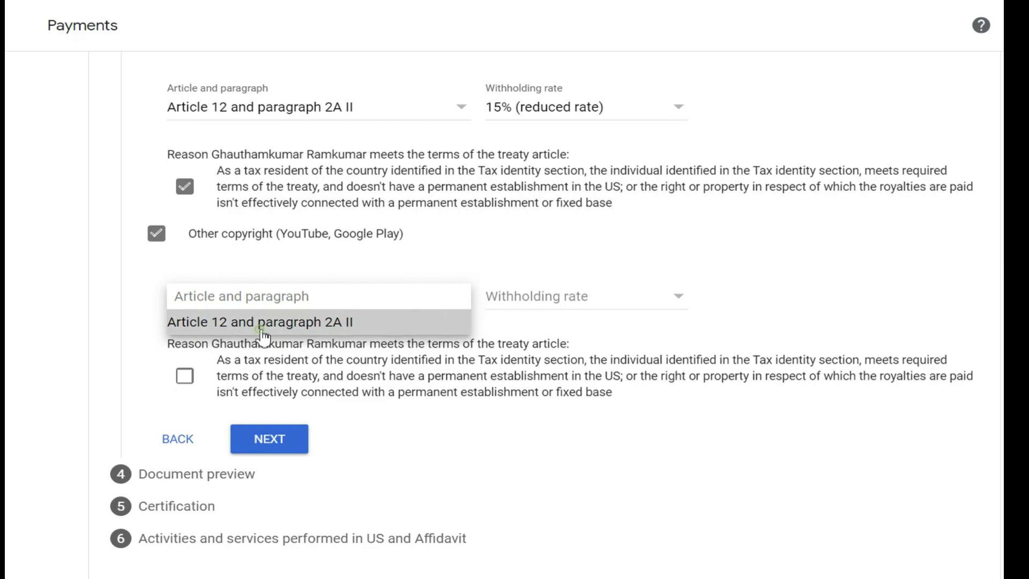
click(593, 296)
click(564, 327)
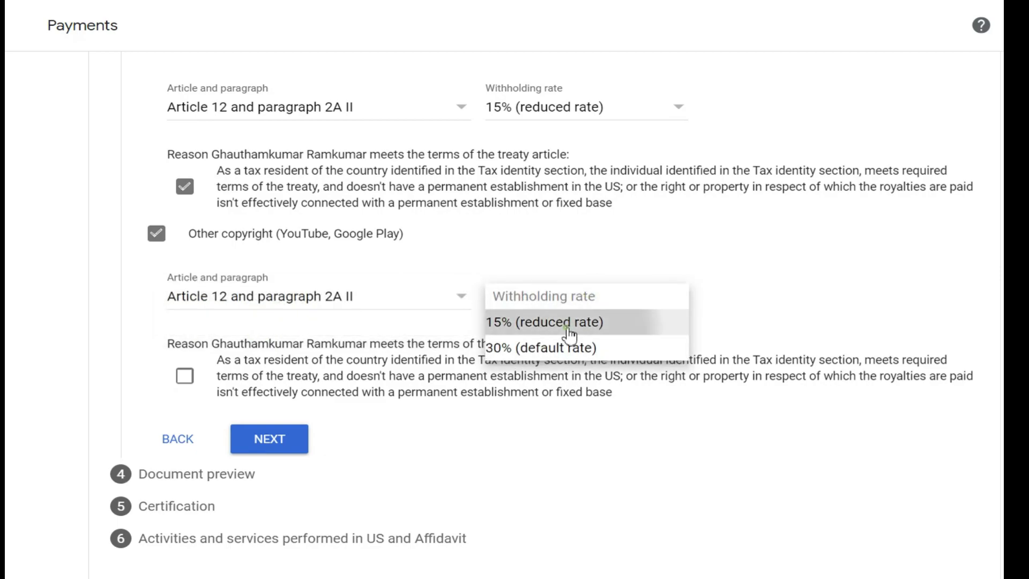
click(186, 378)
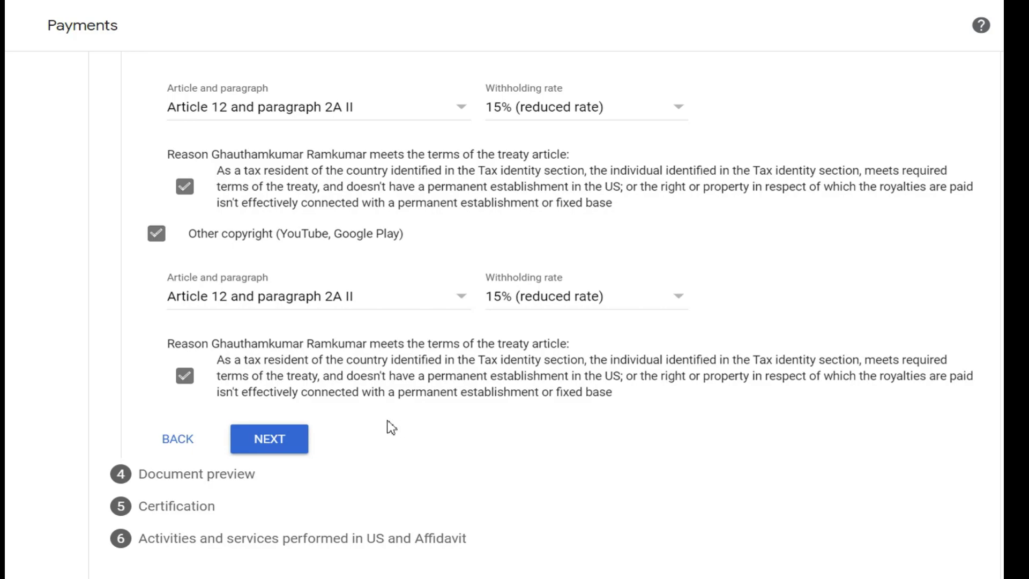
Step: Continue to the document preview and confirm the generated W-8BEN forms as reviewed, true, correct and complete
click(283, 445)
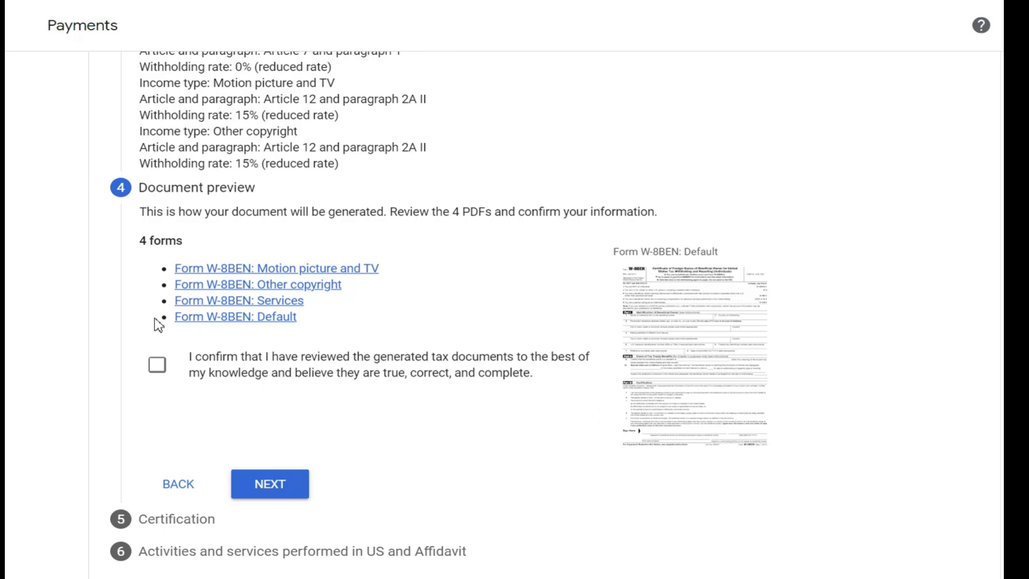
click(157, 364)
click(288, 488)
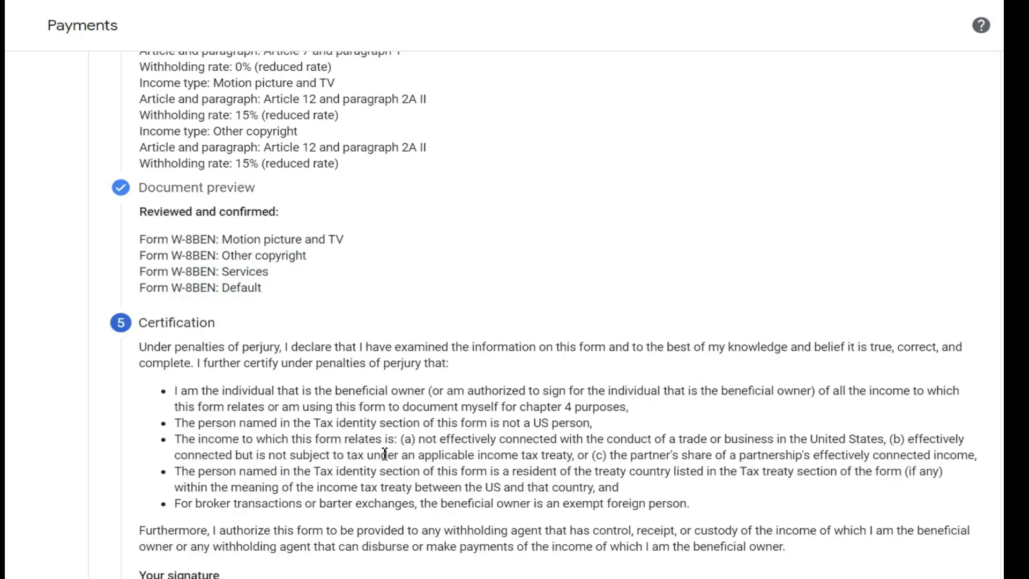
Step: Sign the certification with the full legal name as the person completing the form on their own behalf, and continue
scroll(398, 432, down, 6)
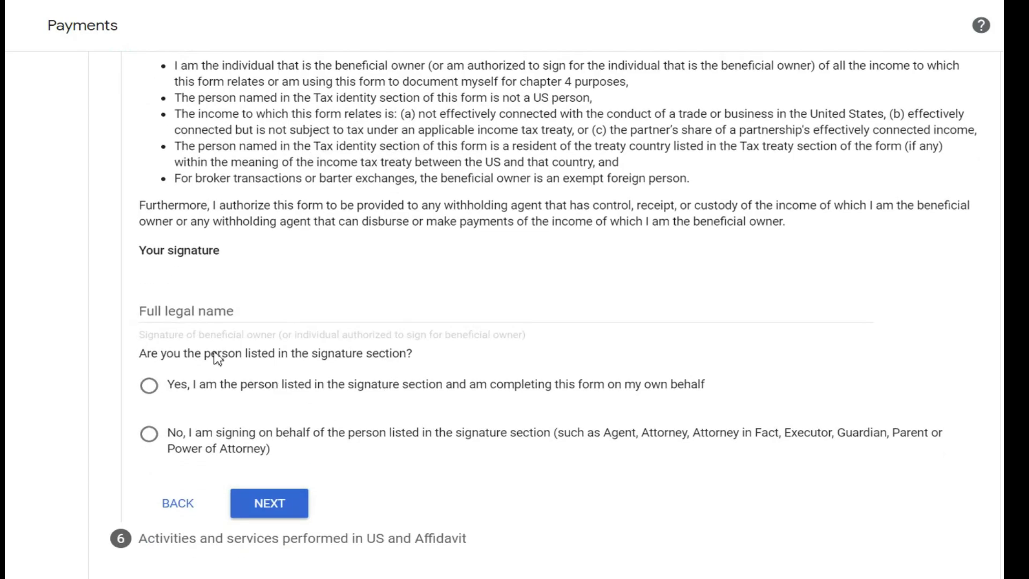
click(241, 311)
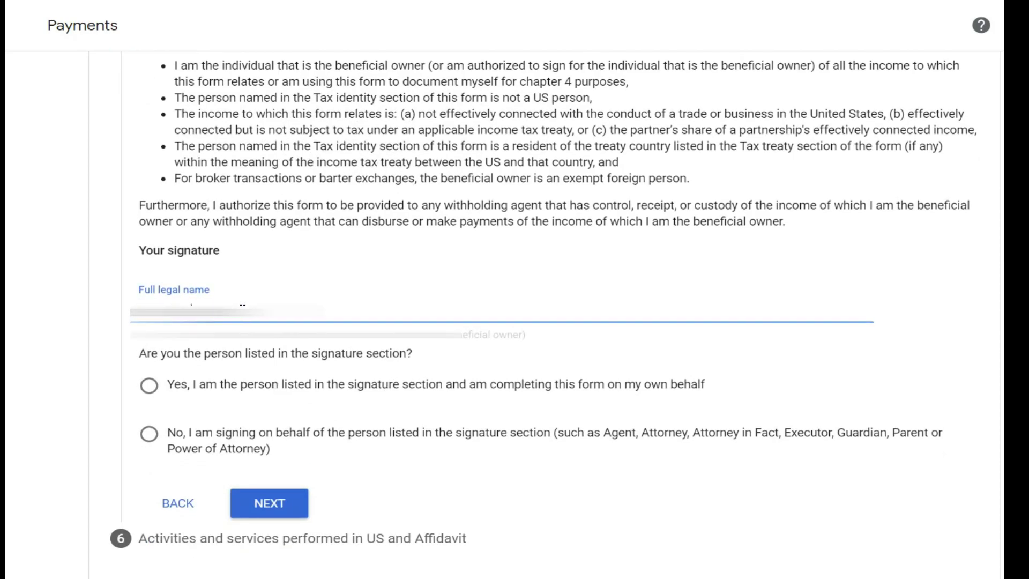
click(150, 389)
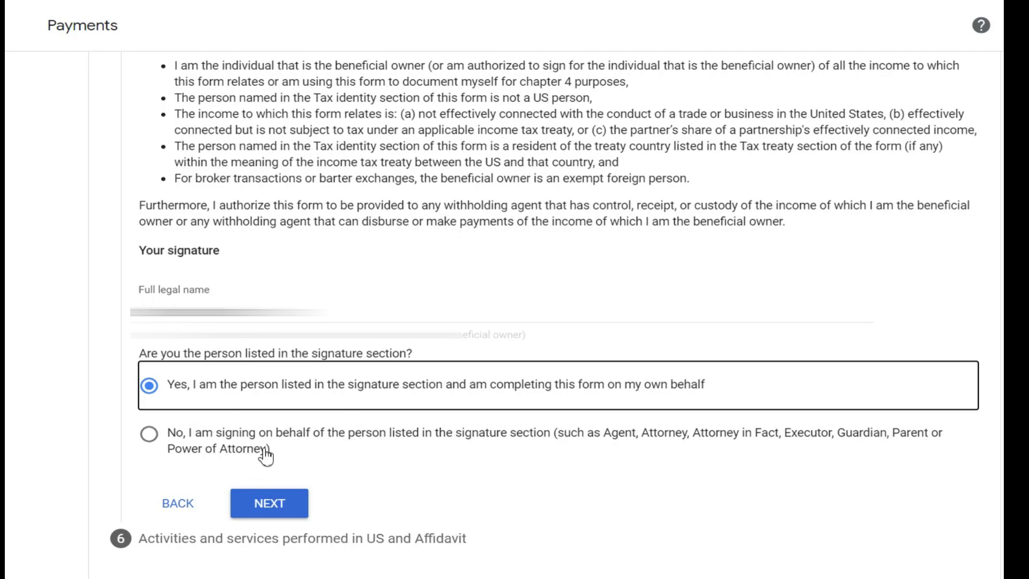
click(259, 503)
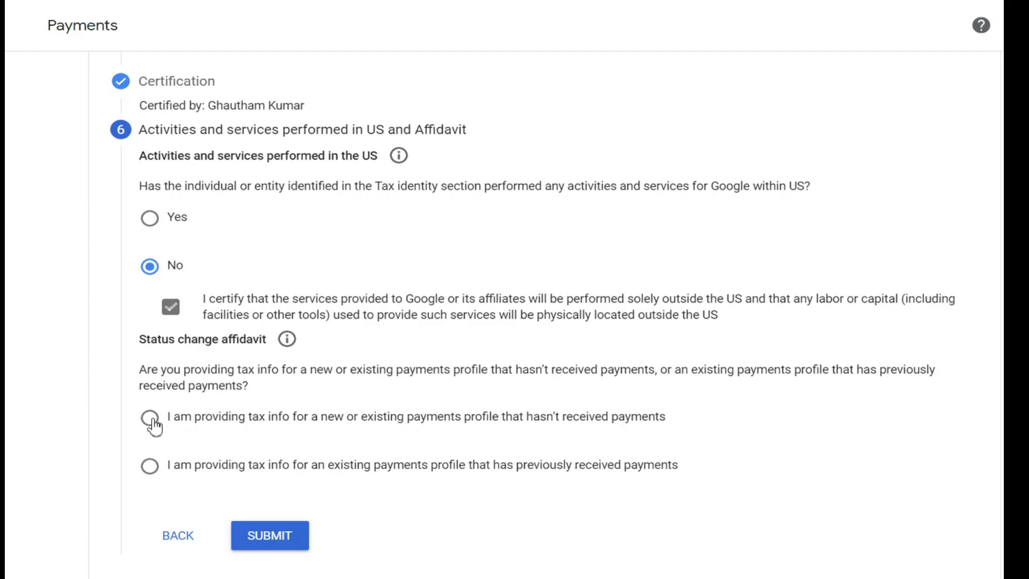
Step: Complete the status change affidavit for an existing payments profile that has previously received payments, declaring the information unchanged, and submit the tax form
click(150, 466)
scroll(514, 375, down, 2)
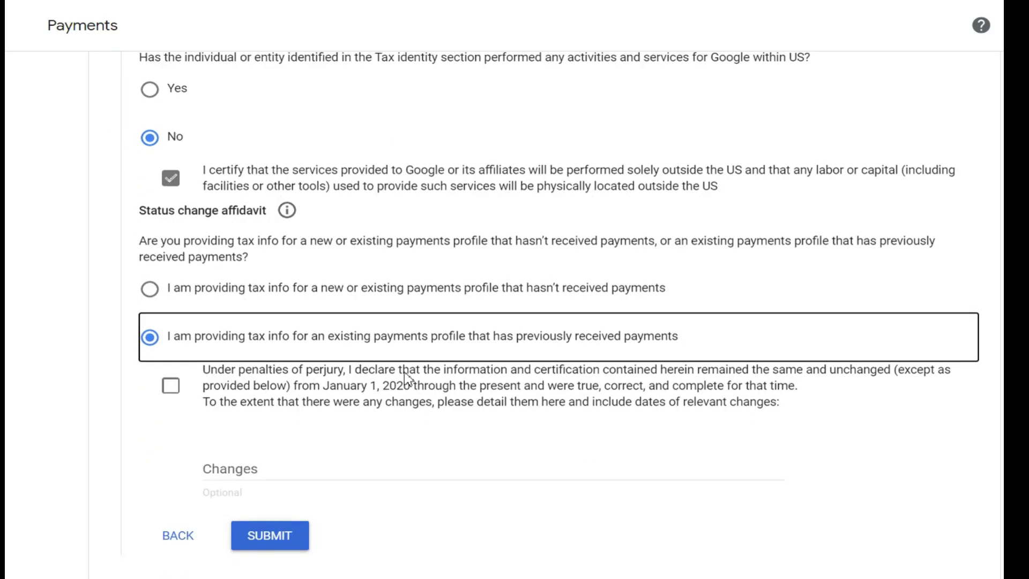
click(171, 381)
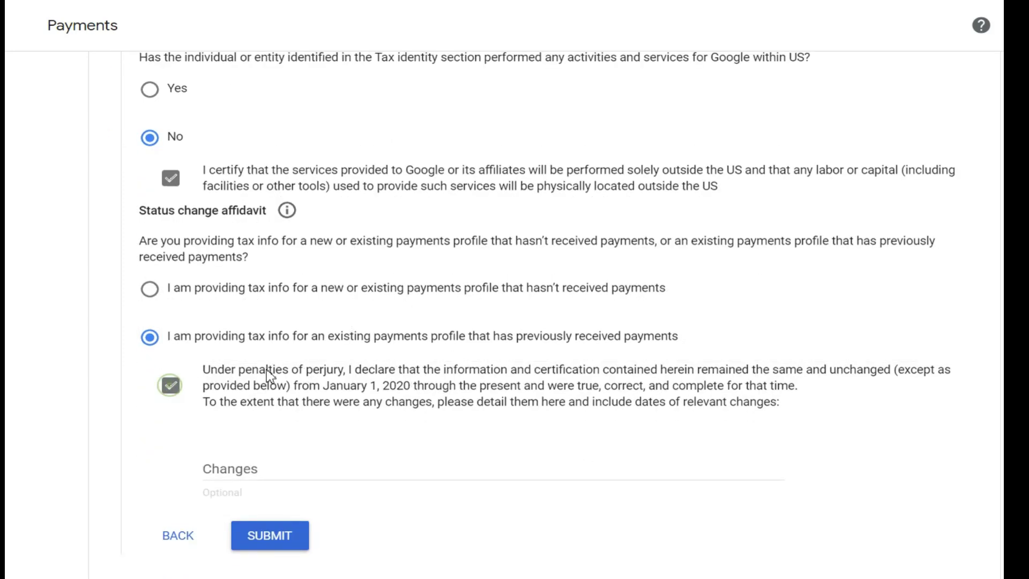
click(270, 542)
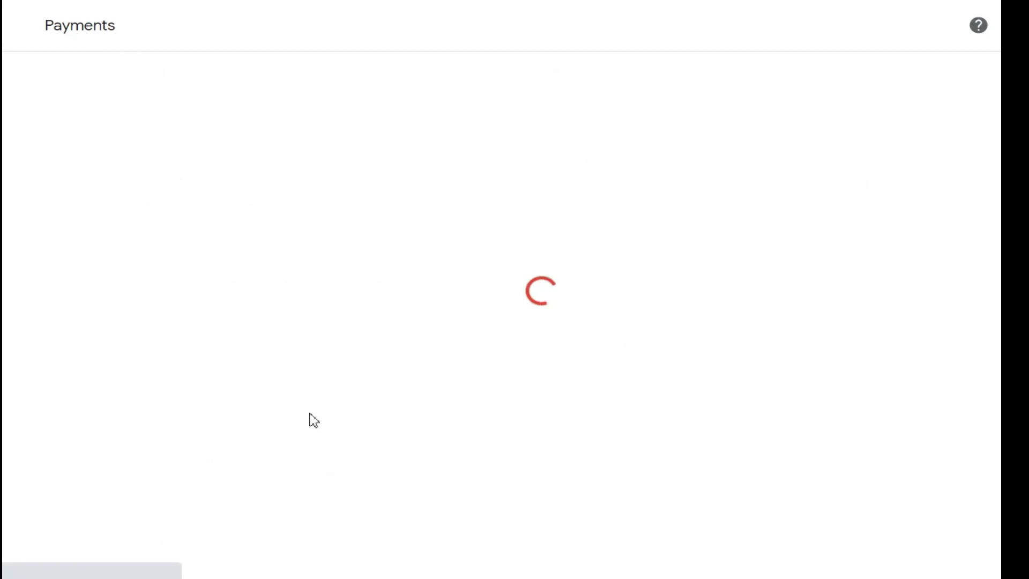